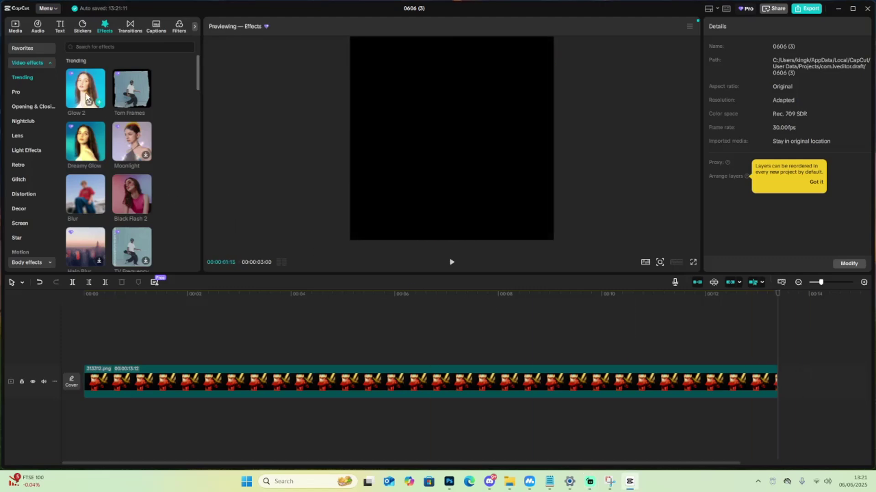
Step: Stack Glow 2, Dreamy Glow, Torn Frames, Black Flash 2, TV Frequency, Halo Blur and By the Fireplace effects
click(99, 102)
click(100, 157)
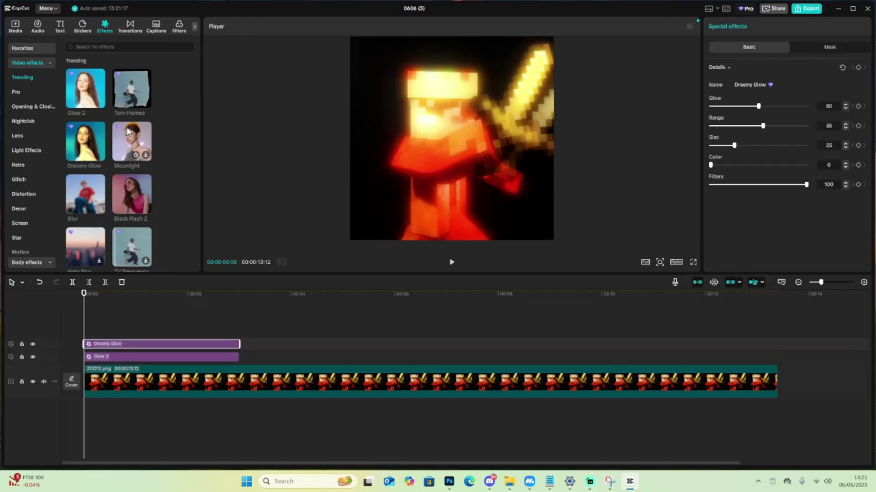
drag(131, 89, 103, 341)
drag(132, 195, 102, 320)
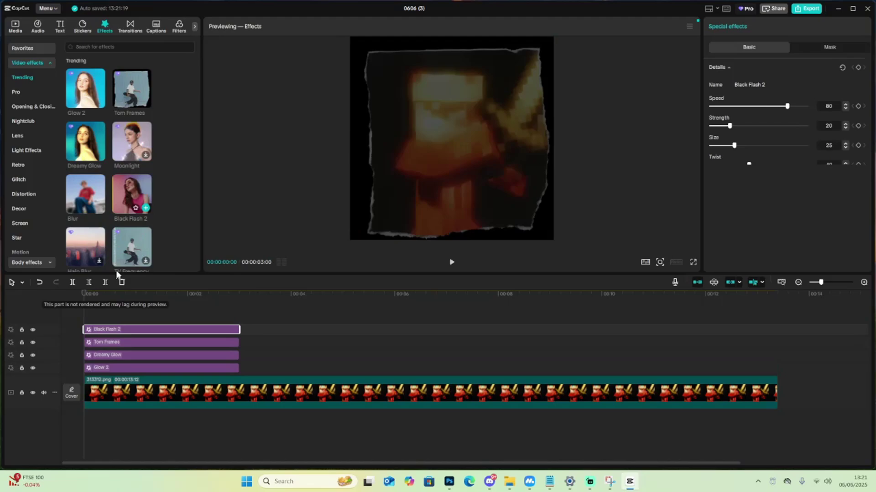
drag(118, 274, 78, 329)
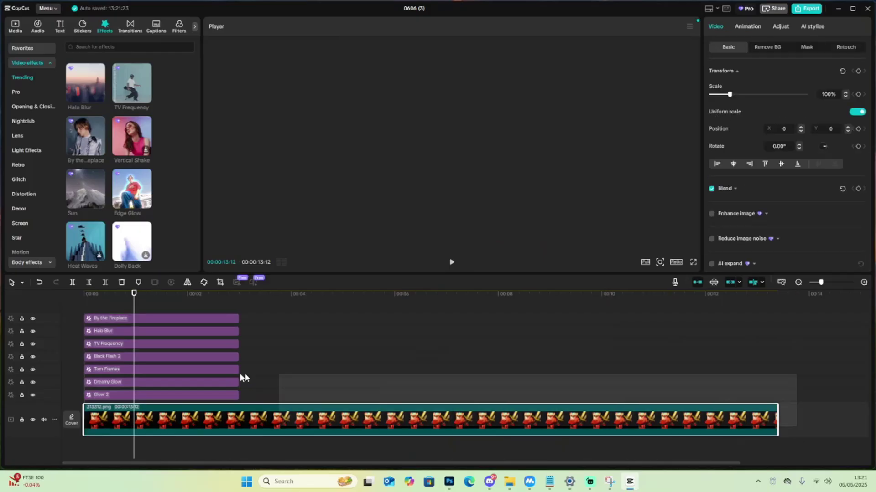
Step: Select all effect clips with the image clip and merge them into a compound clip
drag(242, 377, 137, 336)
right_click(182, 328)
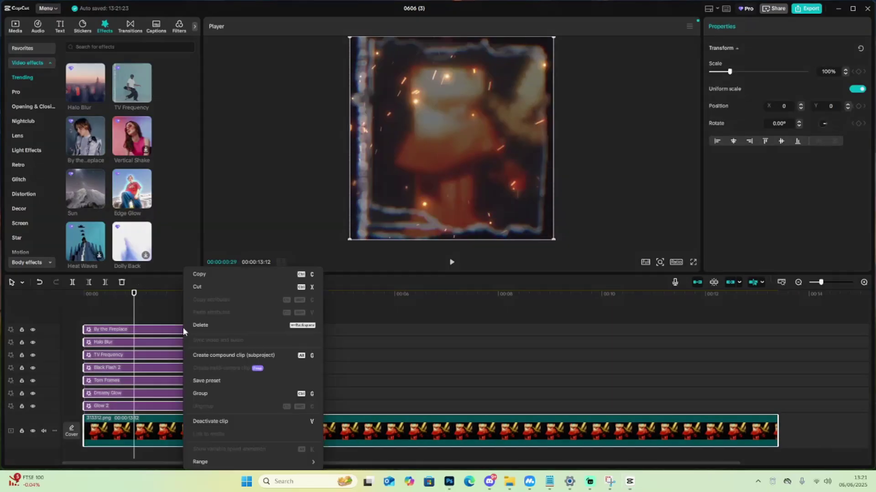
click(237, 355)
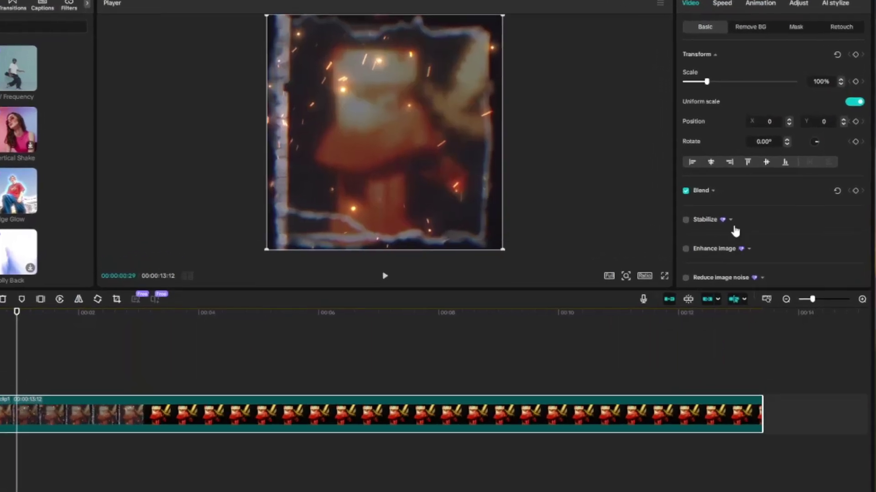
scroll(752, 206, down, 3)
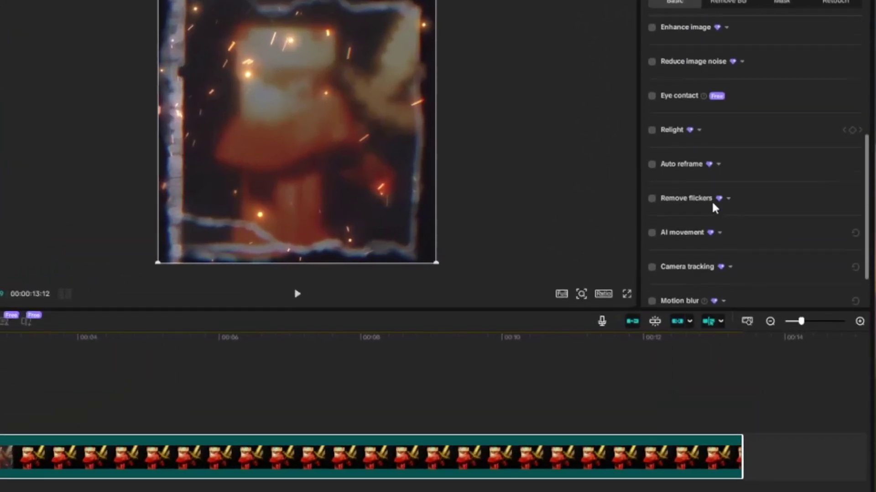
scroll(713, 208, down, 2)
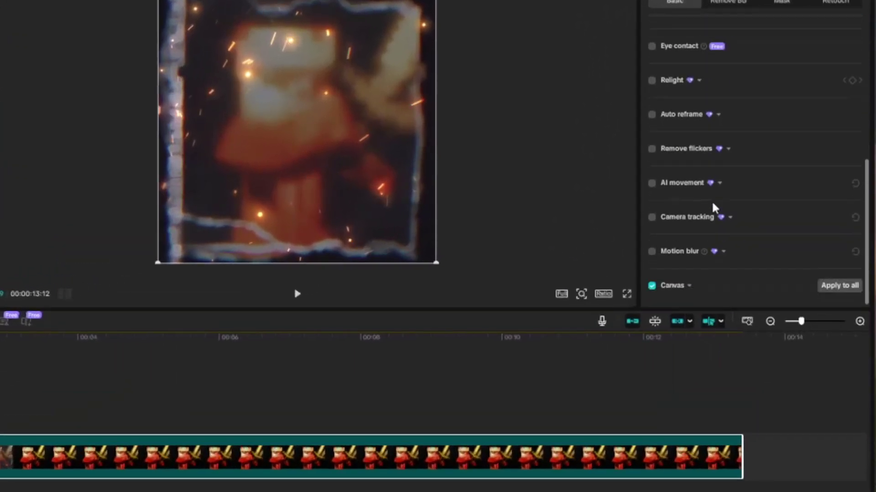
Step: Tick Motion blur in the compound clip's Basic properties
click(652, 250)
scroll(713, 254, down, 1)
drag(778, 234, 651, 234)
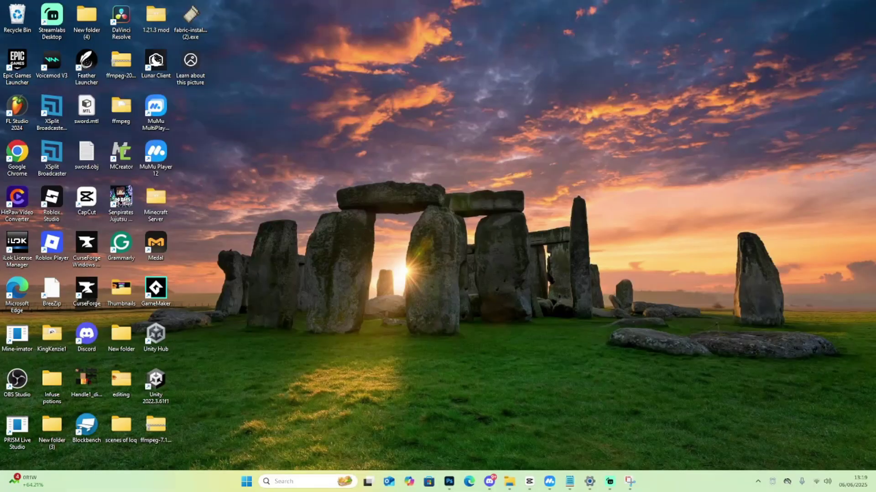
Step: Search Windows for CapCut and open the best match's file location
click(301, 481)
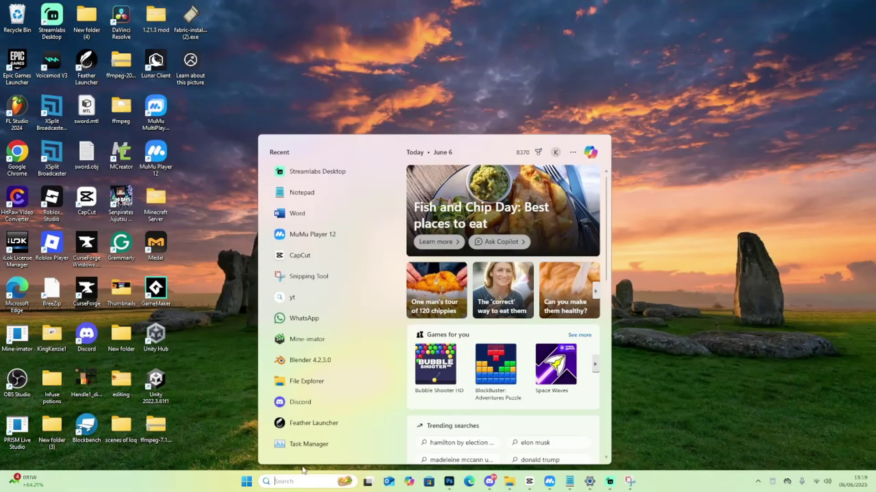
text(capcut)
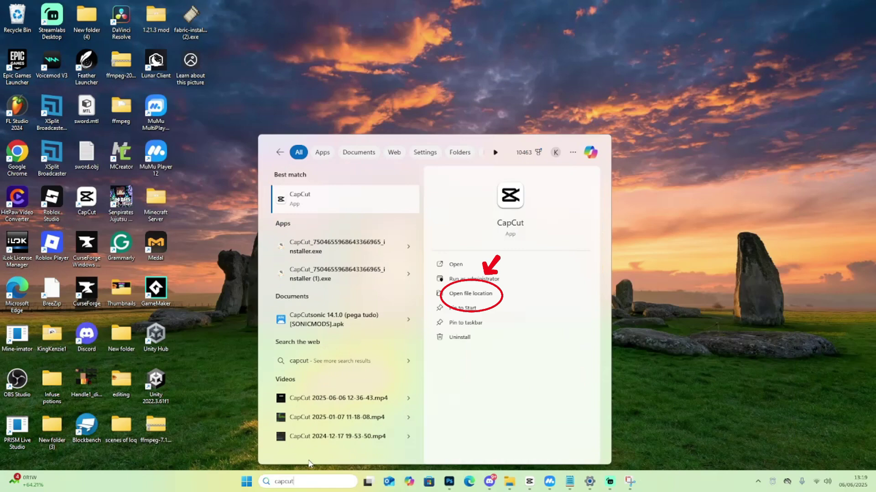
click(486, 298)
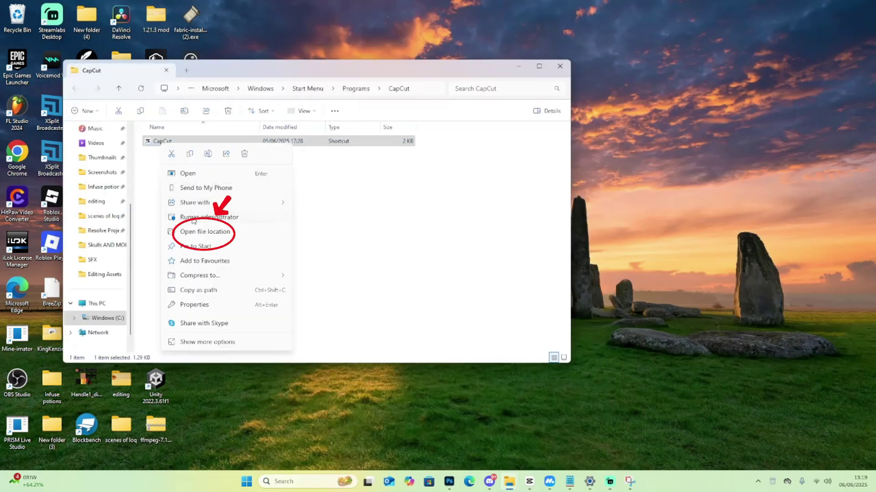
Step: Go from the CapCut shortcut to the main CapCut folder, then into User Data
click(213, 232)
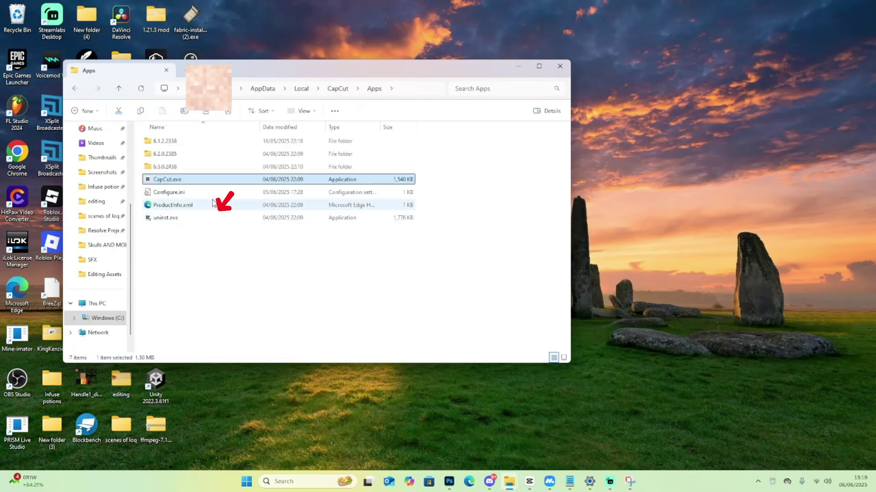
click(338, 89)
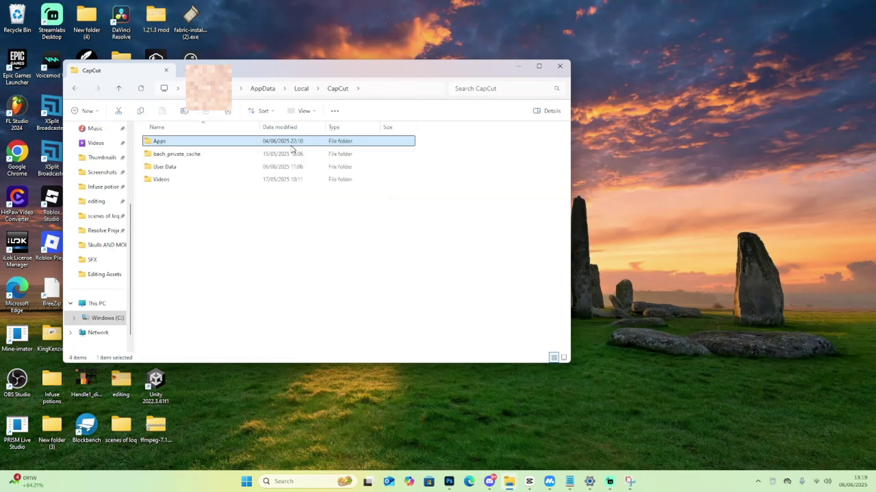
double_click(181, 167)
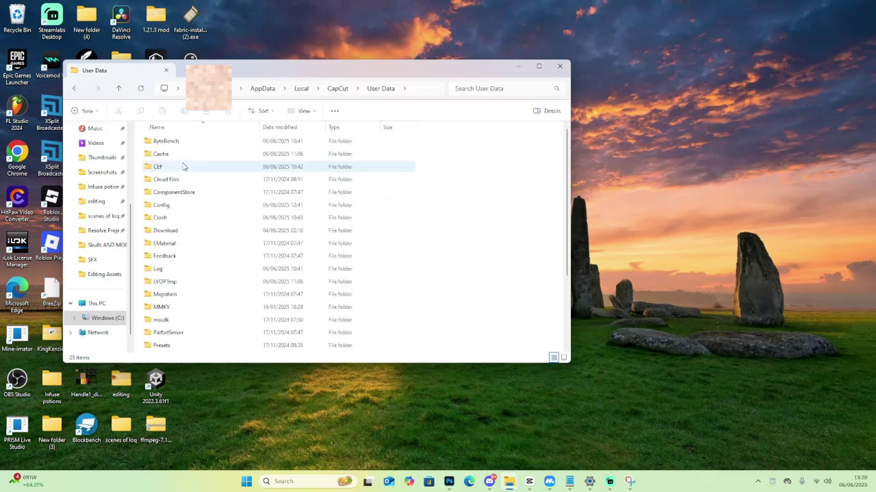
scroll(197, 204, down, 1)
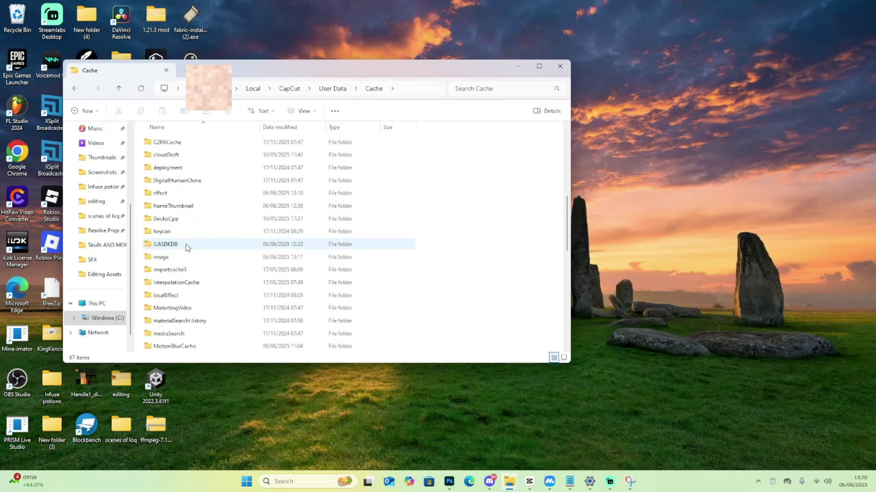
Step: Open MotionBlurCache inside CapCut's User Data Cache folder to show the rendered MP4s
double_click(177, 309)
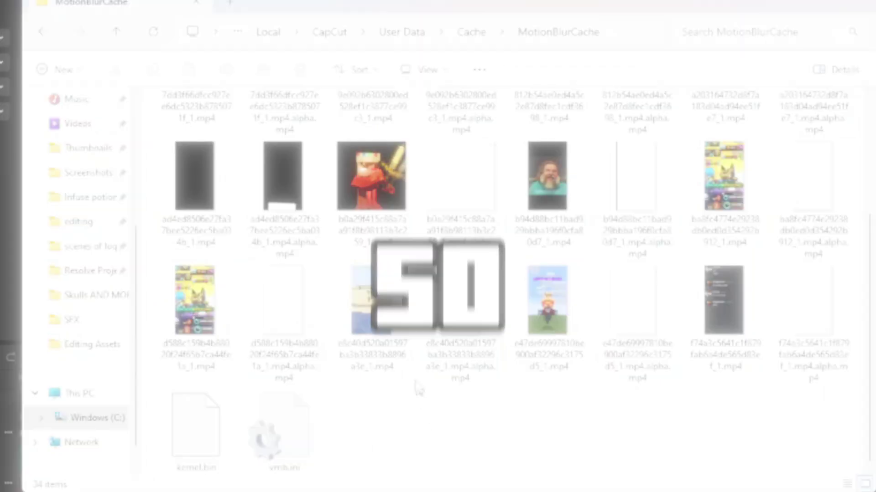